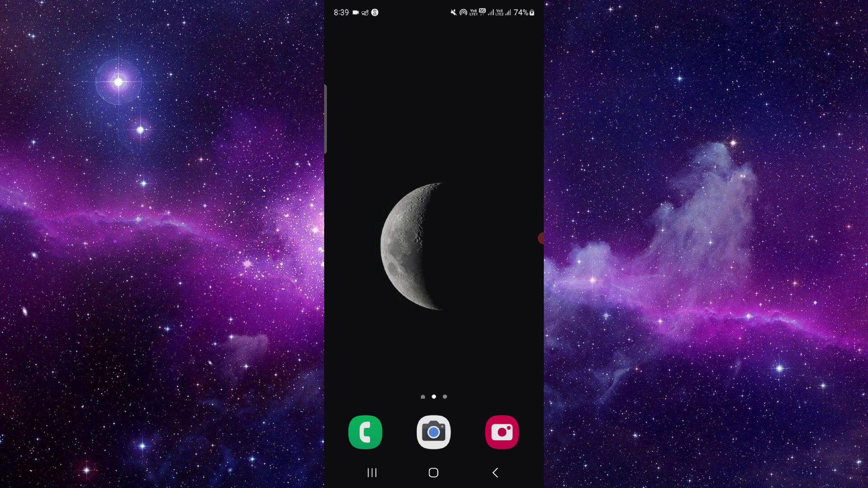
Open Settings from the gear icon in the notification shade
left_click_drag(433, 7, 434, 272)
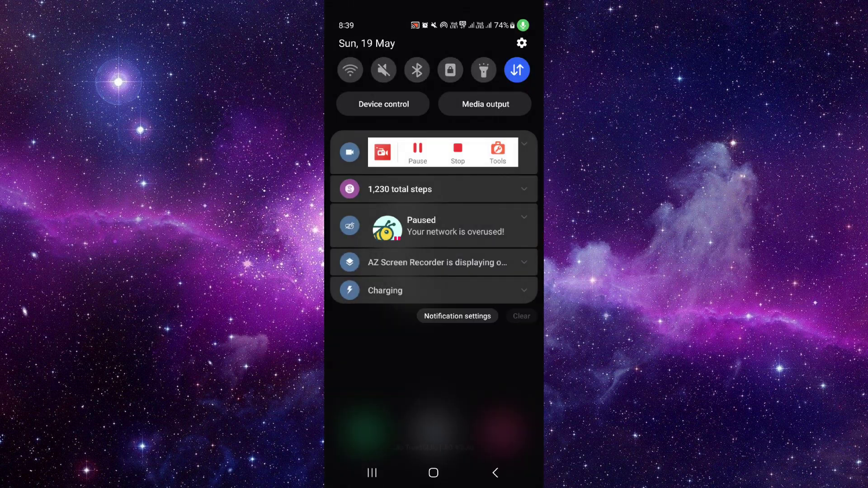
left_click(522, 43)
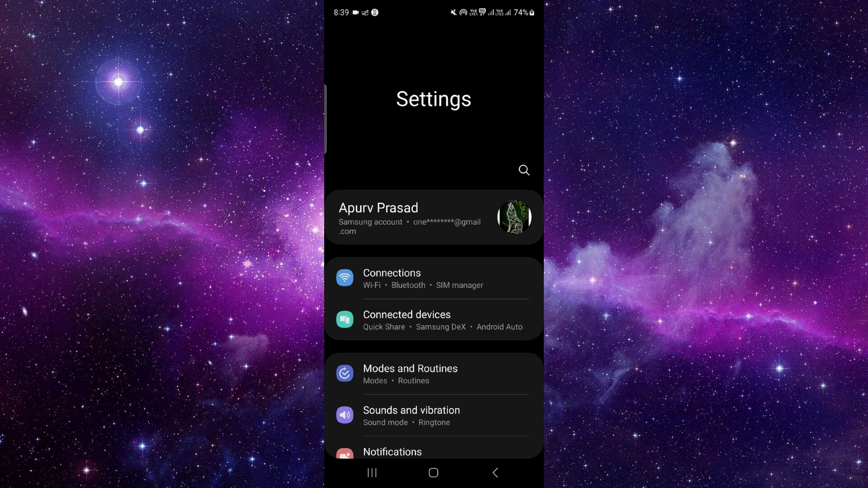
left_click_drag(434, 407, 434, 136)
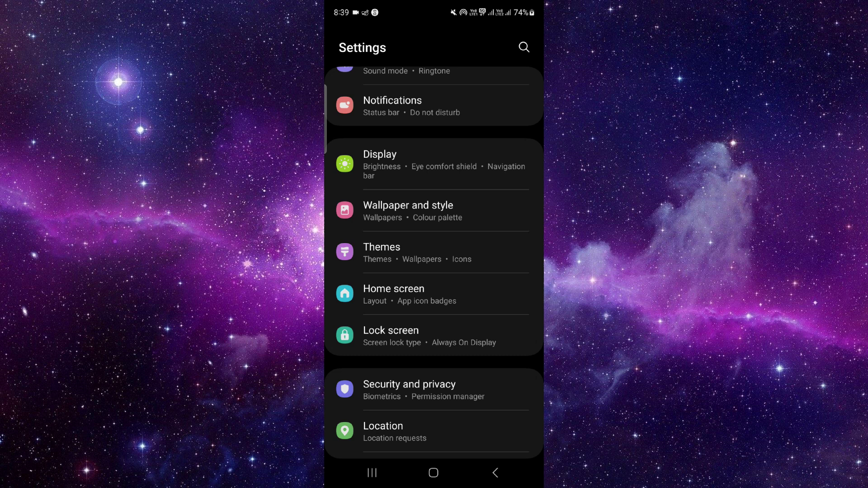
Search Settings for 'battery' and open the Battery page
left_click(523, 47)
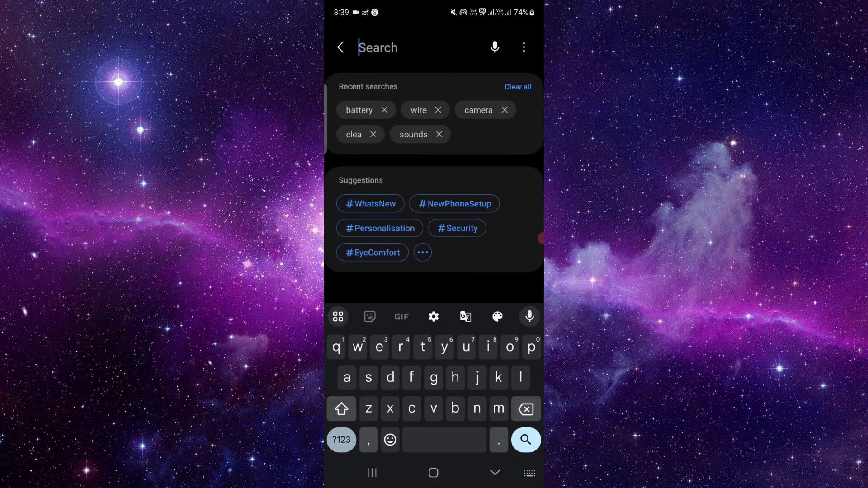
left_click(359, 110)
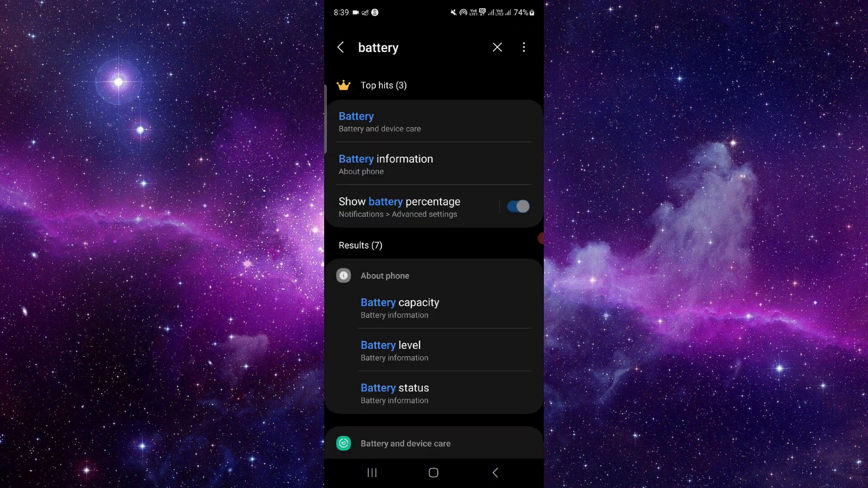
left_click(407, 122)
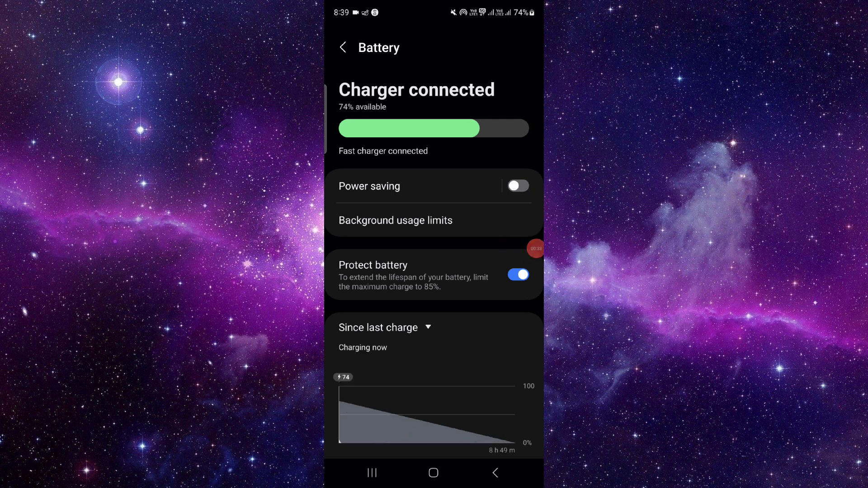
Close all recent apps and view the moon-wallpaper home screen pages
left_click(371, 472)
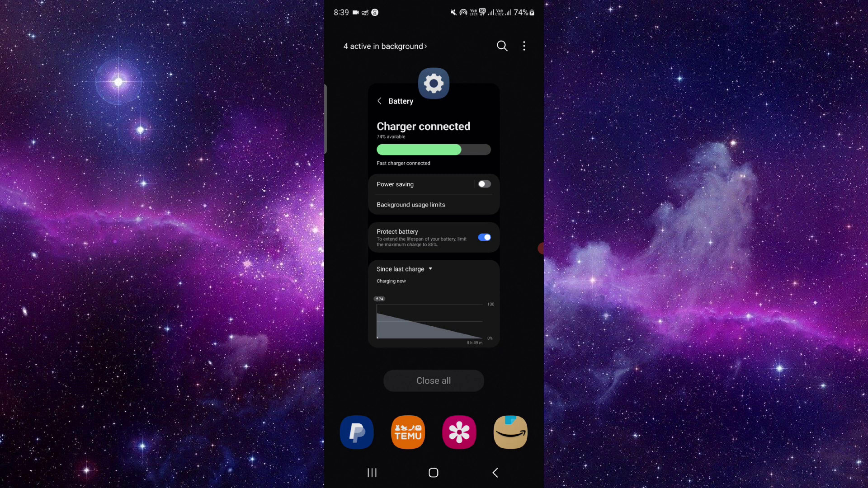
left_click(433, 381)
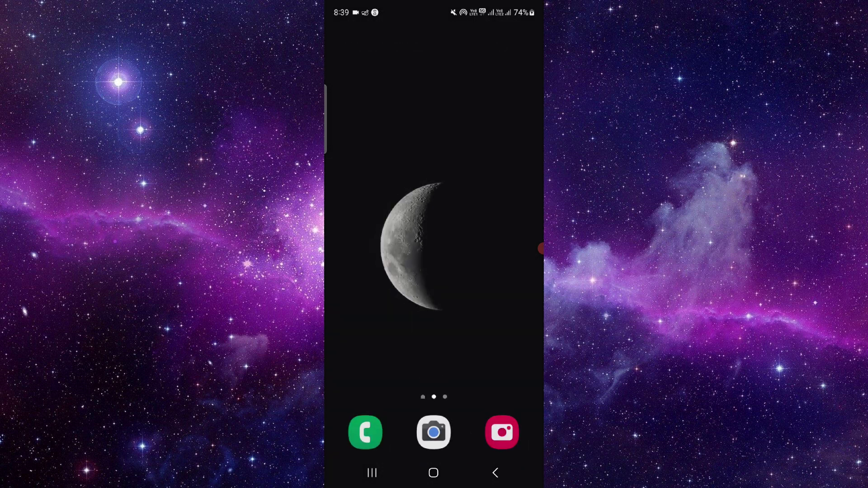
mouse_move(475, 244)
left_mouse_down()
mouse_move(381, 244)
mouse_move(475, 244)
left_mouse_up()
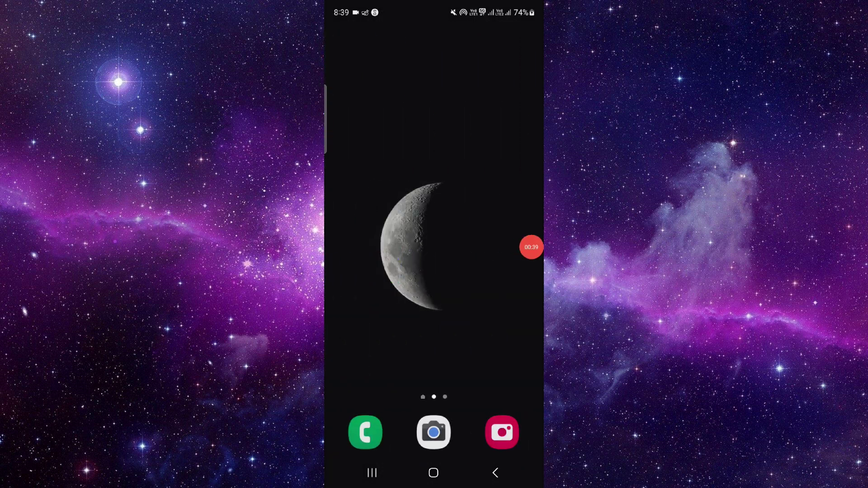